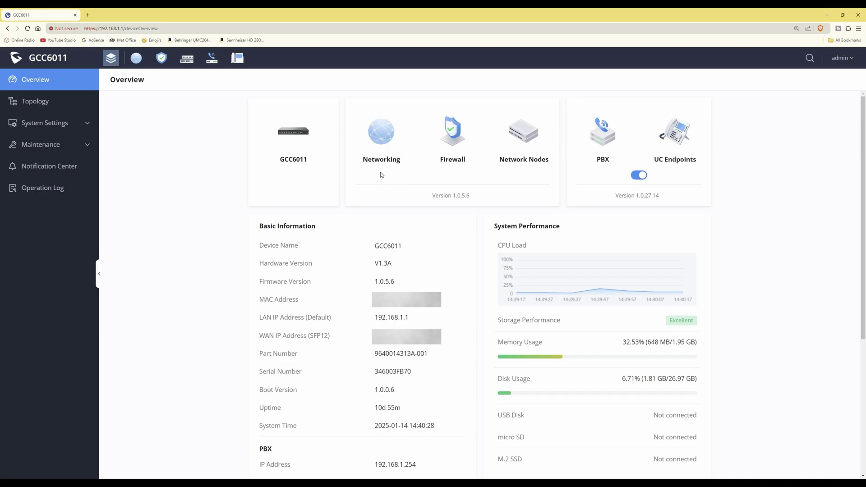
Step: In the router's networking LAN settings, start a new VLAN with ID 2, name Automation and destination All
{"action": "left_click", "coordinate": [382, 137]}
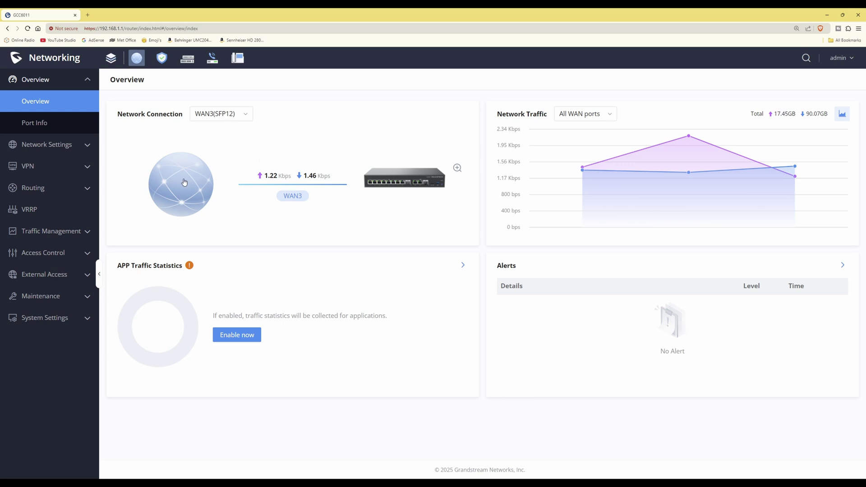
{"action": "left_click", "coordinate": [57, 146]}
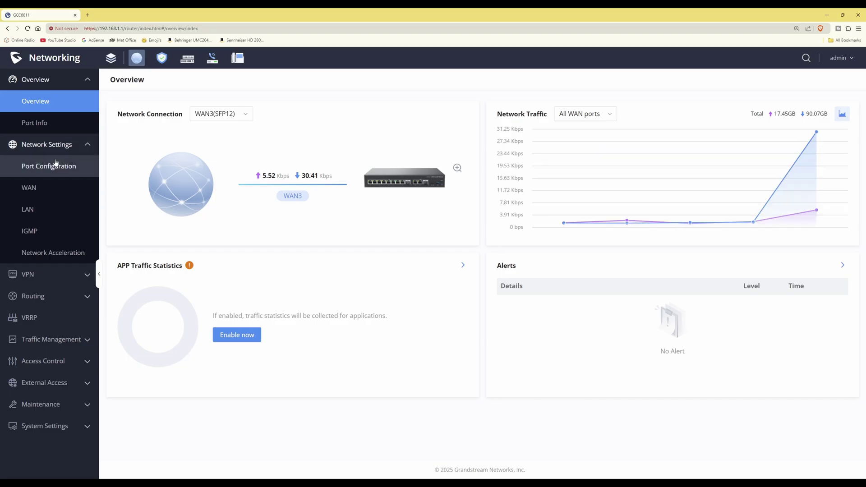
{"action": "left_click", "coordinate": [50, 214]}
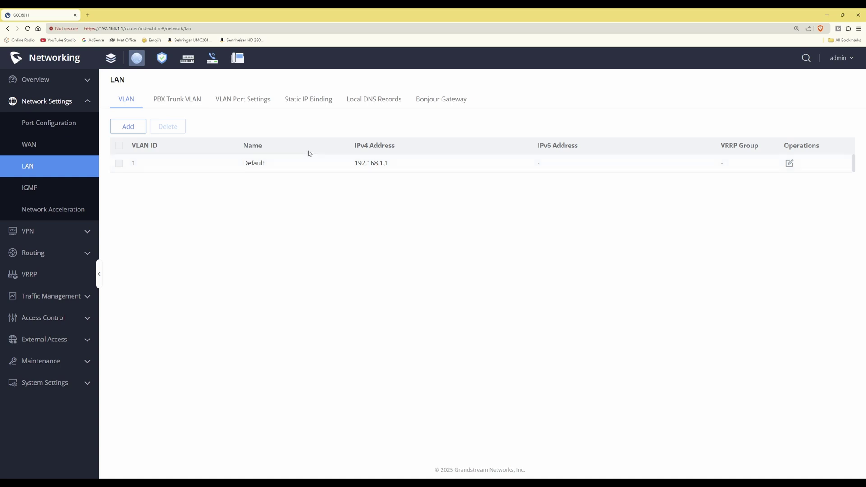
{"action": "left_click", "coordinate": [128, 127]}
{"action": "left_click", "coordinate": [412, 107]}
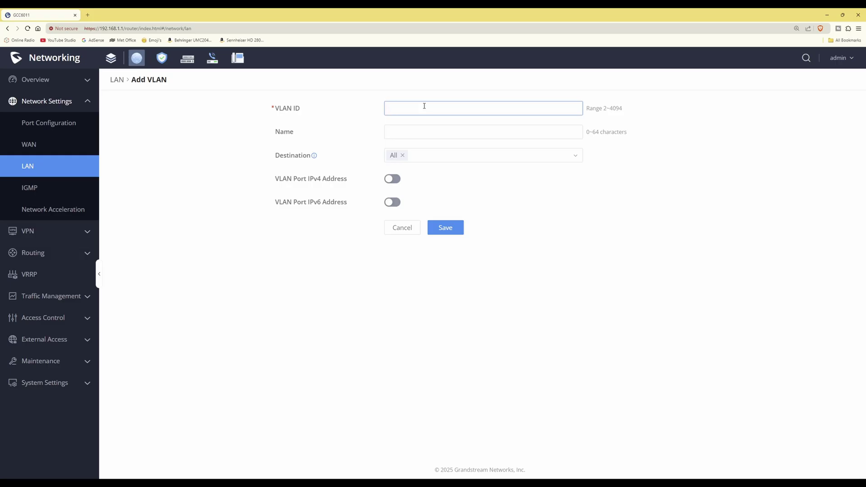
{"action": "type", "text": "2"}
{"action": "key", "text": "Tab"}
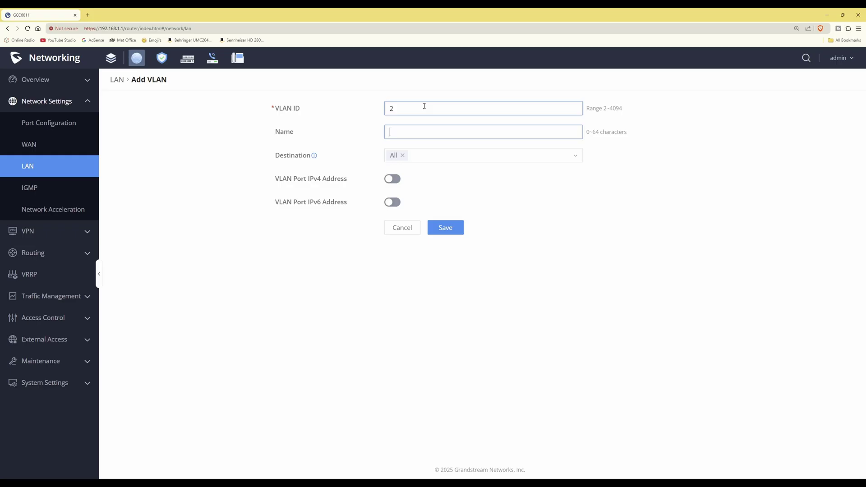
{"action": "type", "text": "Automation"}
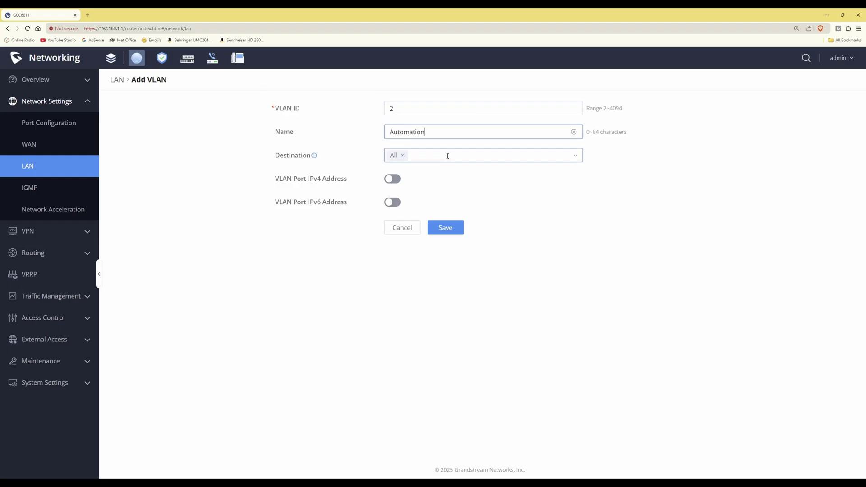
{"action": "left_click", "coordinate": [576, 157]}
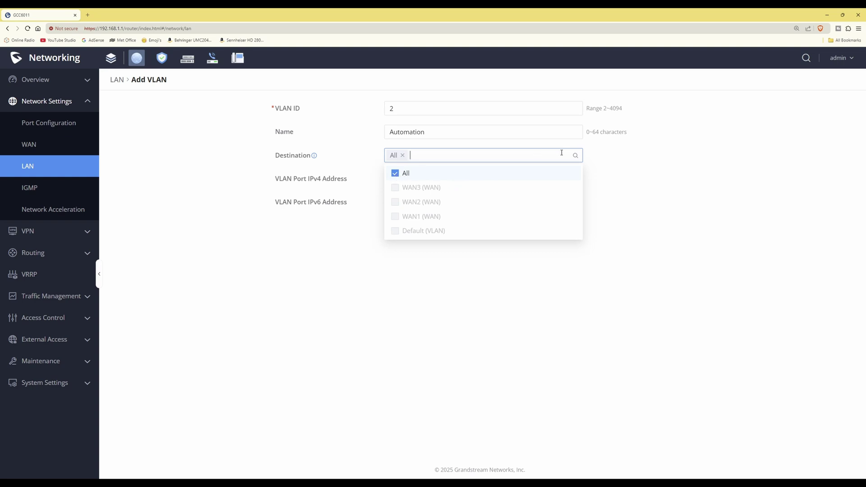
{"action": "left_click", "coordinate": [378, 189]}
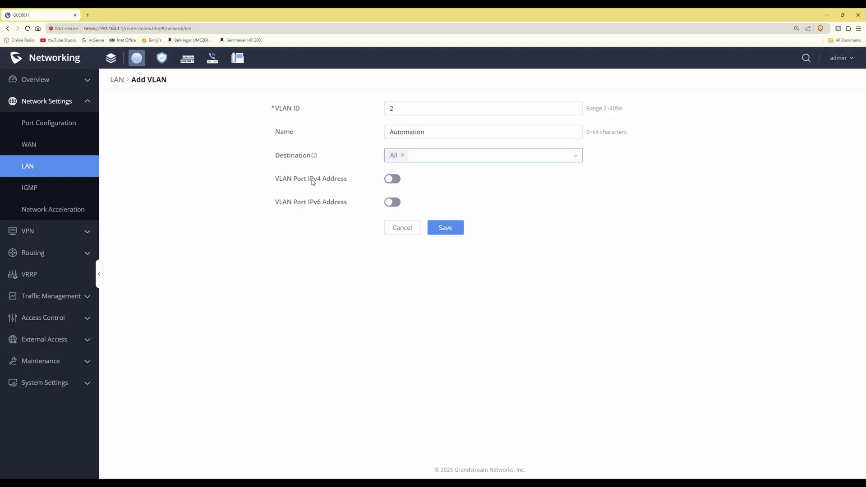
{"action": "left_click", "coordinate": [315, 211]}
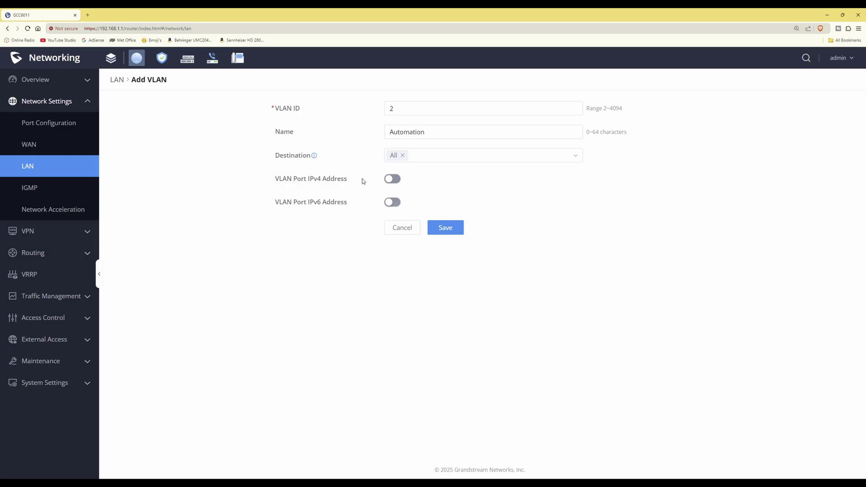
Step: Enable the VLAN port IPv4 address and set it to 192.168.2.1 with subnet mask 255.255.255.0
{"action": "left_click", "coordinate": [384, 179]}
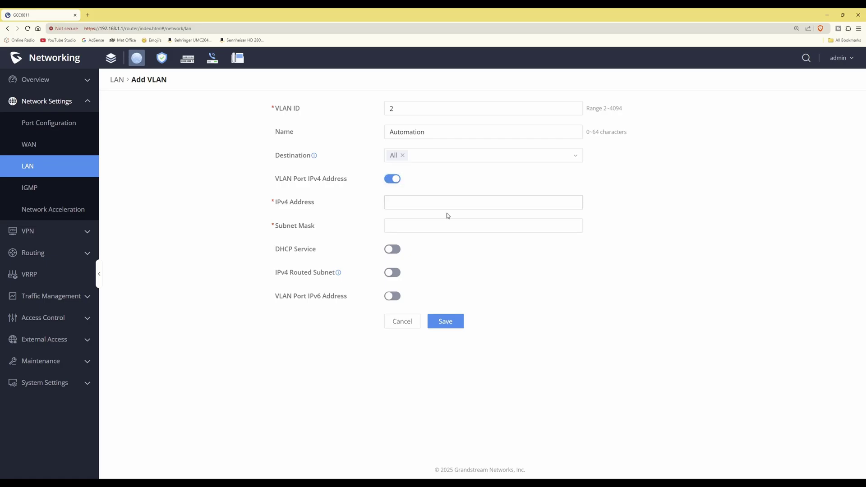
{"action": "left_click", "coordinate": [436, 200]}
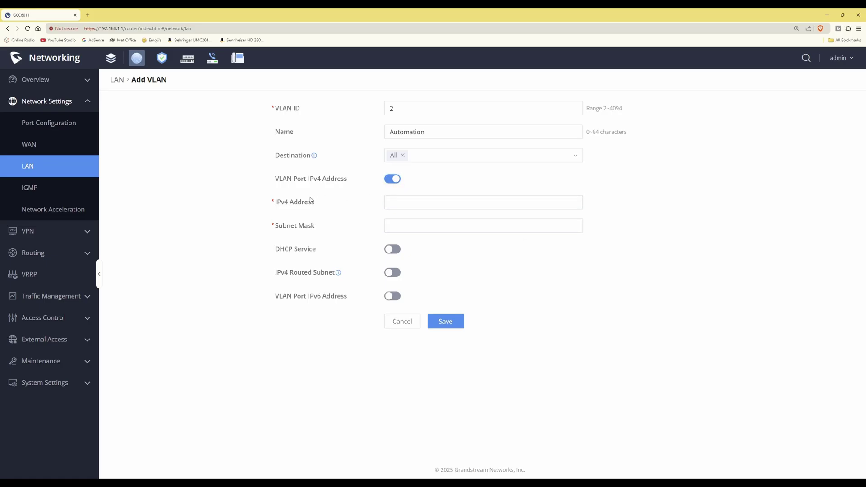
{"action": "left_click", "coordinate": [463, 202]}
{"action": "type", "text": "192.168.2.1"}
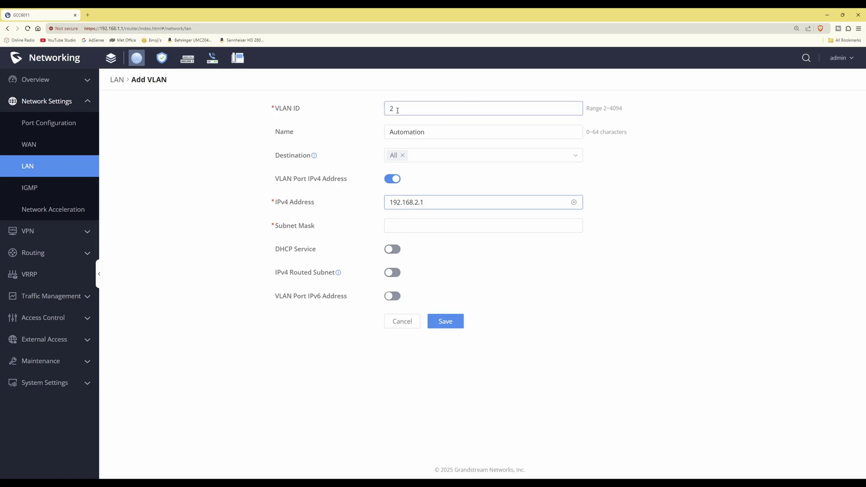
{"action": "left_click", "coordinate": [483, 222]}
{"action": "type", "text": "255.255.255.0"}
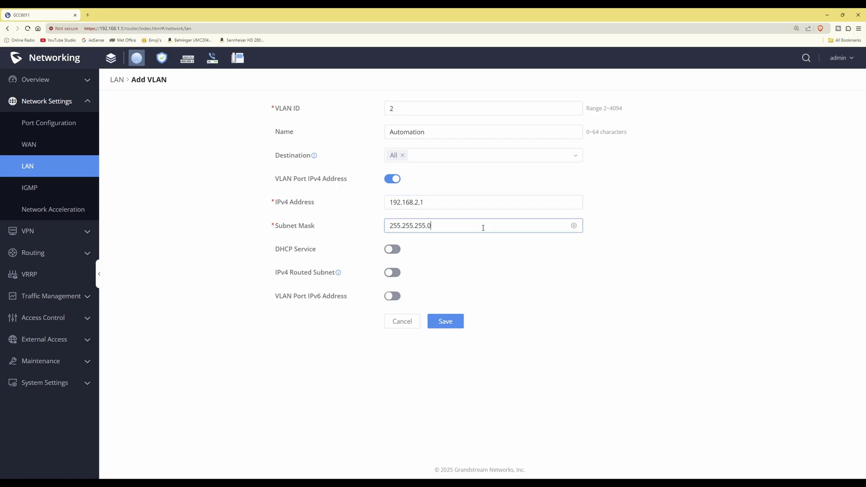
Step: Enable the DHCP service for the VLAN and copy its IPv4 address, 192.168.2.1, in as the gateway address
{"action": "left_click", "coordinate": [393, 250]}
{"action": "left_click", "coordinate": [450, 273]}
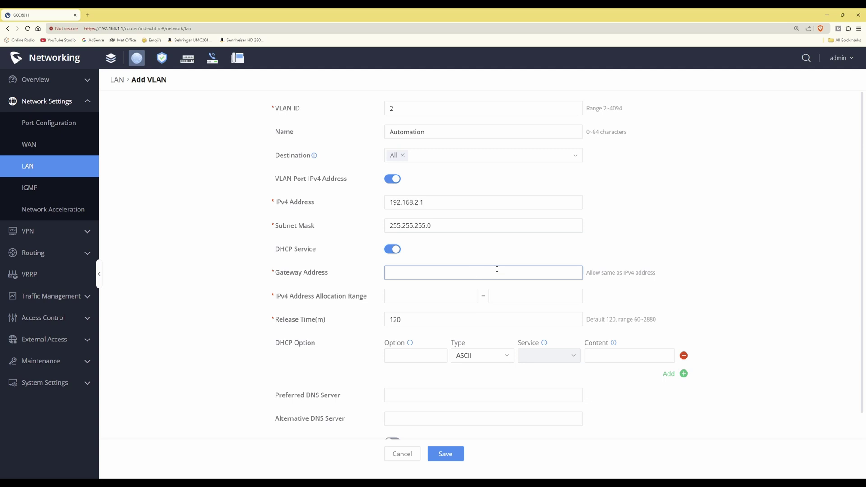
{"action": "left_click_drag", "start_coordinate": [434, 202], "coordinate": [381, 204]}
{"action": "key", "text": "ctrl+c"}
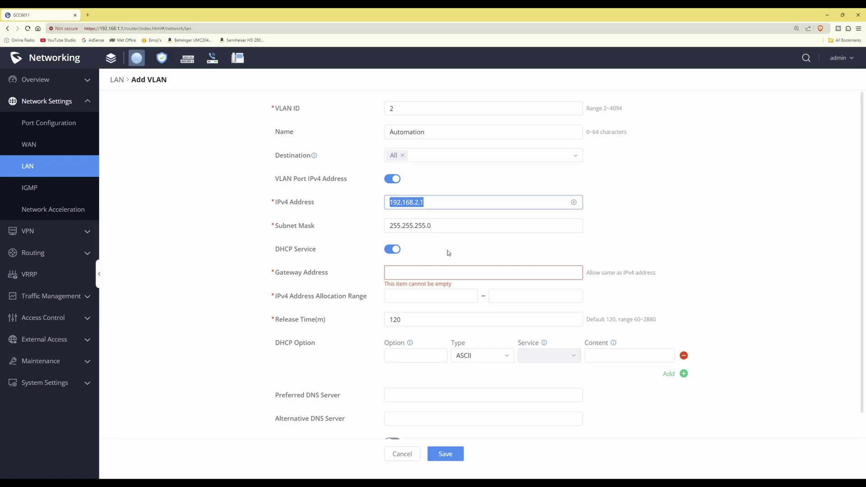
{"action": "left_click", "coordinate": [444, 274]}
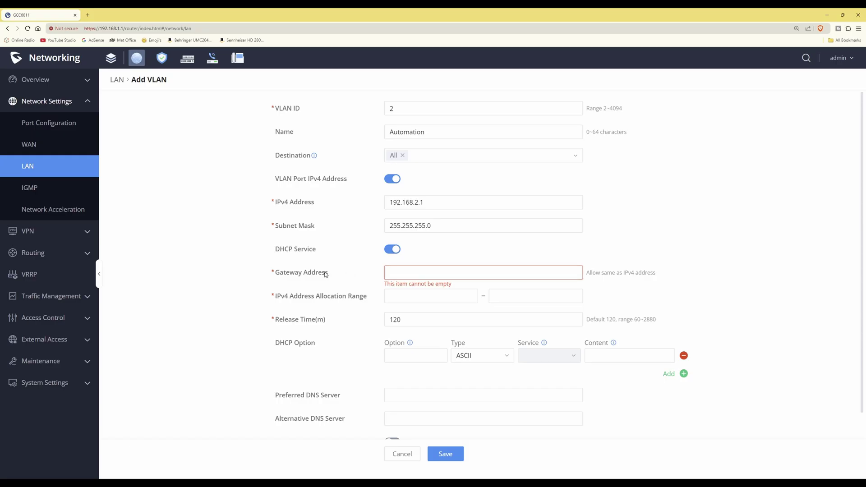
{"action": "key", "text": "ctrl+v"}
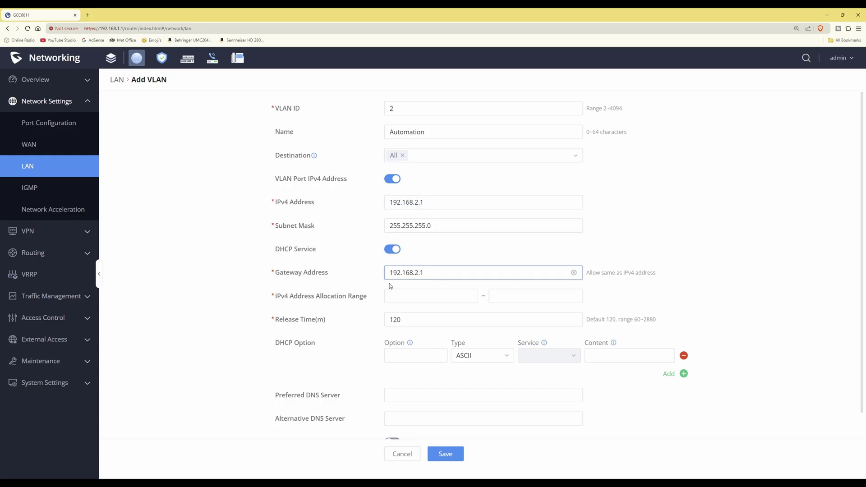
Step: Save the VLAN with an IPv4 allocation range of 192.168.2.11 to 192.168.2.254, and open the router's VLAN port settings
{"action": "left_click", "coordinate": [438, 296]}
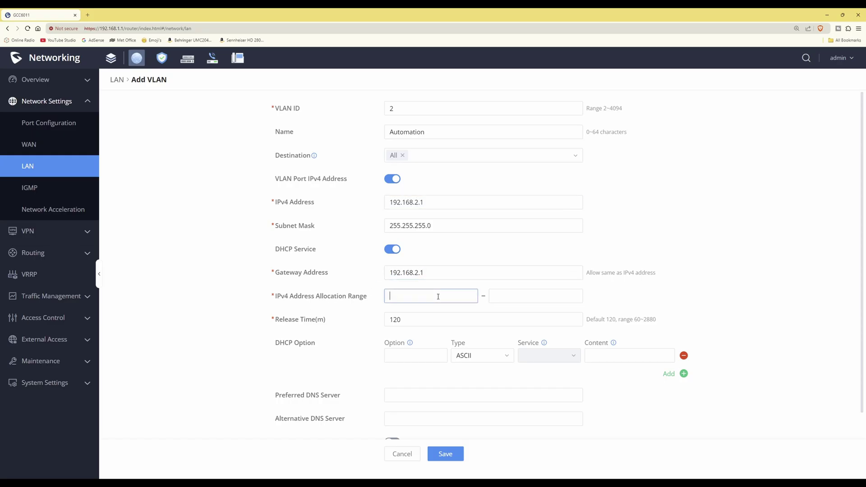
{"action": "type", "text": "192.168.2.1"}
{"action": "left_click", "coordinate": [504, 296]}
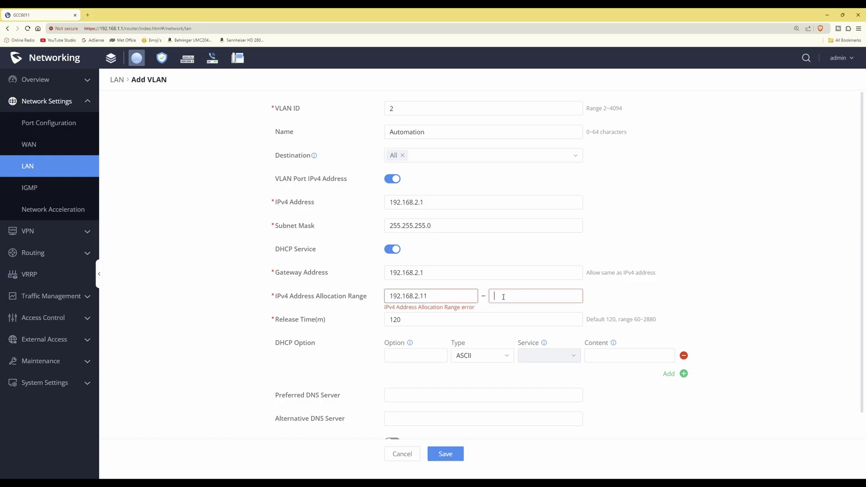
{"action": "type", "text": "192.168.2.254"}
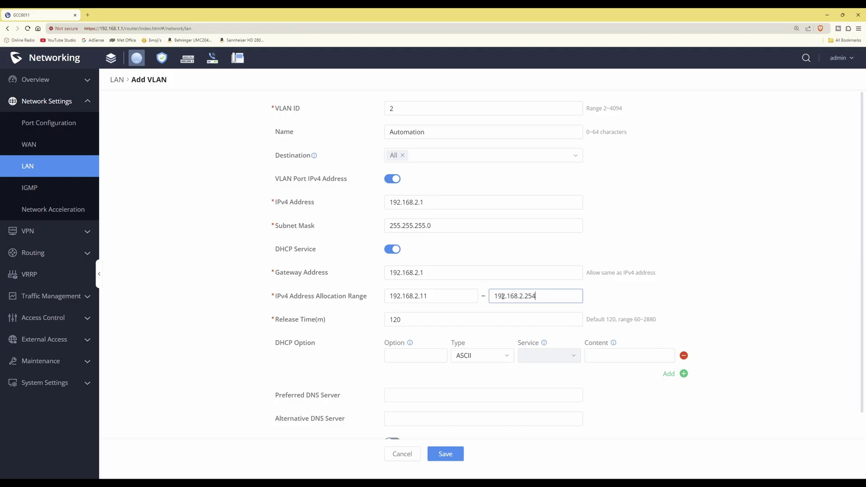
{"action": "left_click", "coordinate": [396, 295]}
{"action": "left_click", "coordinate": [492, 296]}
{"action": "scroll", "coordinate": [436, 407], "scroll_direction": "down", "scroll_amount": 1}
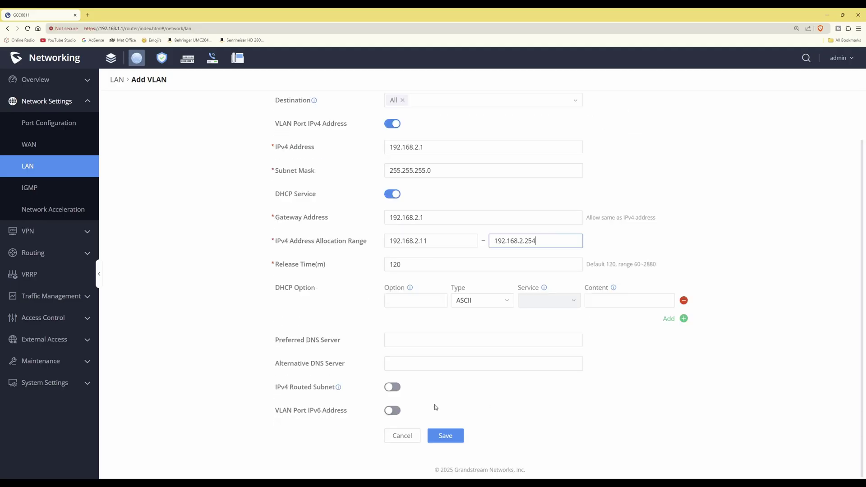
{"action": "left_click", "coordinate": [447, 437]}
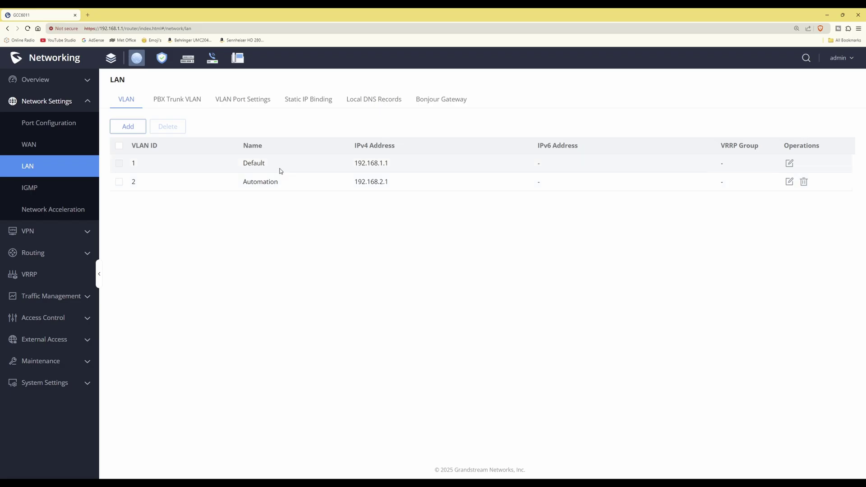
{"action": "left_click", "coordinate": [256, 100]}
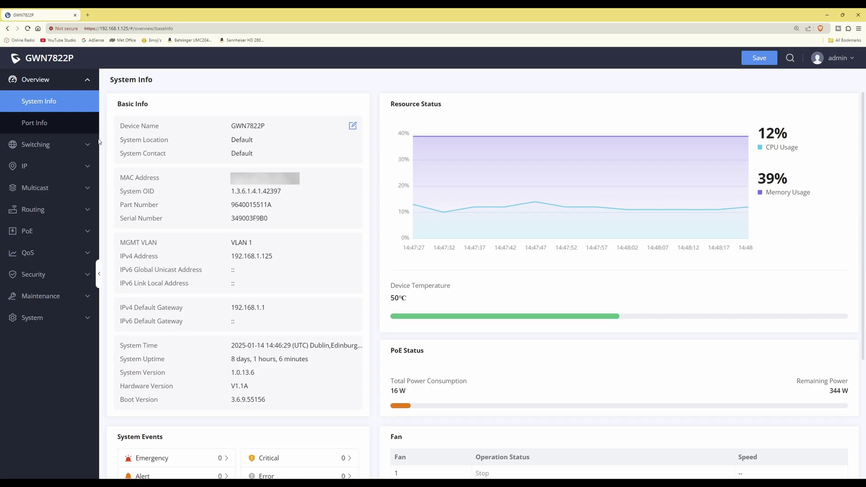
Step: On the GWN7822P switch, add a VLAN with ID 2 in the switching VLAN settings
{"action": "left_click", "coordinate": [43, 145]}
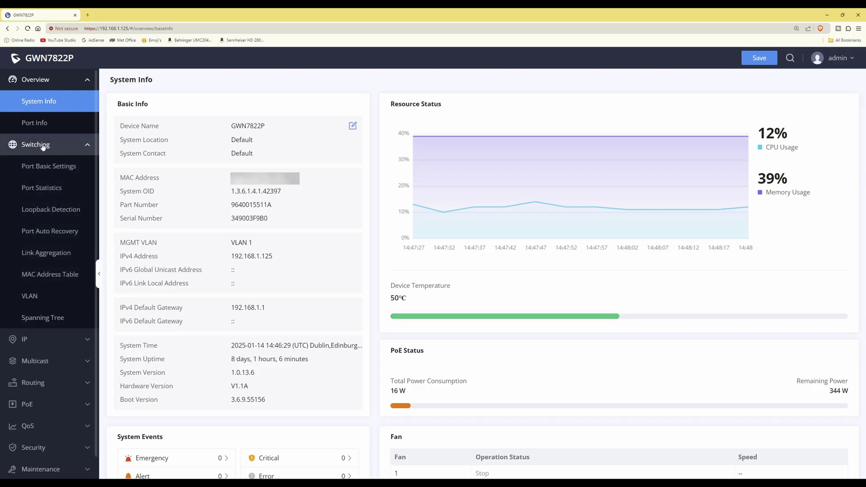
{"action": "left_click", "coordinate": [38, 297]}
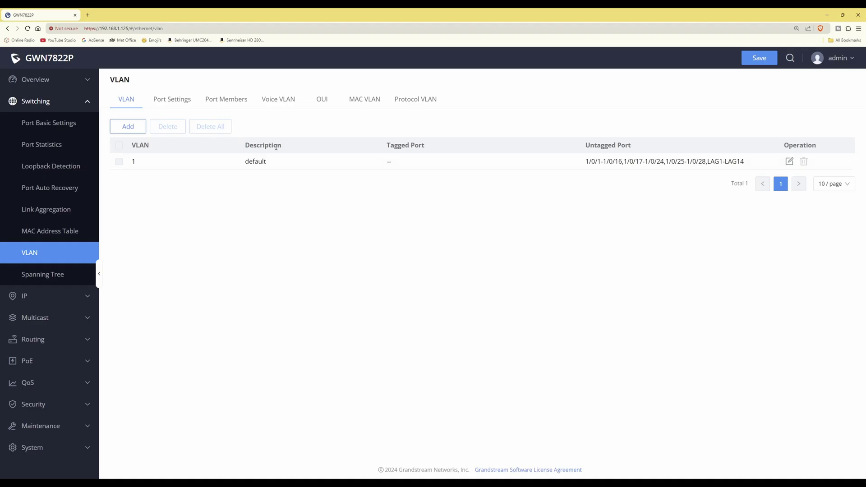
{"action": "left_click", "coordinate": [123, 130]}
{"action": "left_click", "coordinate": [406, 271]}
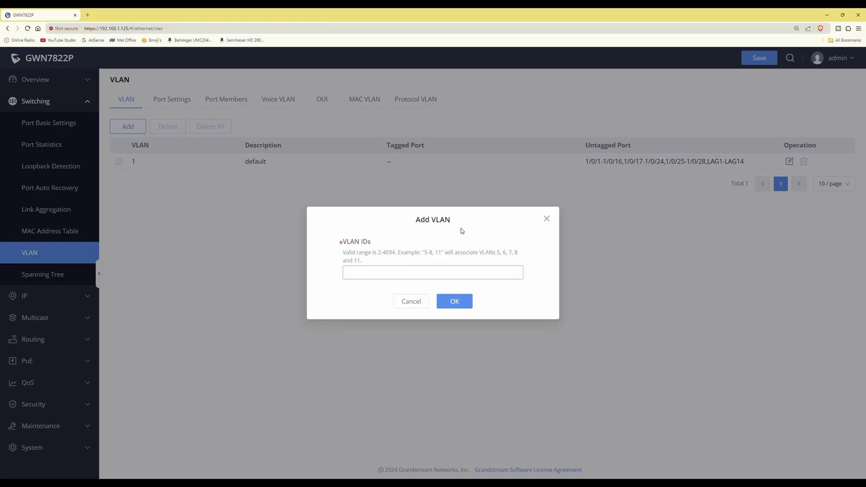
{"action": "type", "text": "2"}
{"action": "left_click", "coordinate": [453, 300]}
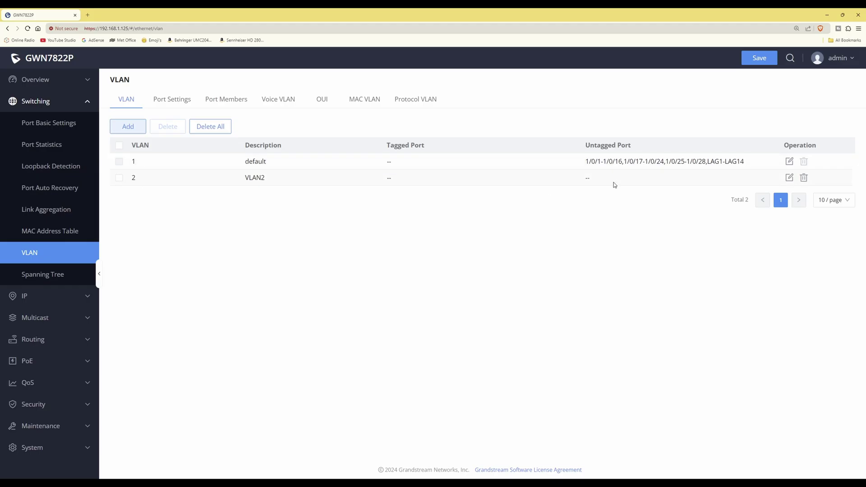
Step: Edit VLAN 2 on the switch and change its description to Automation
{"action": "left_click", "coordinate": [790, 179]}
{"action": "left_click", "coordinate": [433, 133]}
{"action": "left_click_drag", "start_coordinate": [435, 134], "coordinate": [364, 135]}
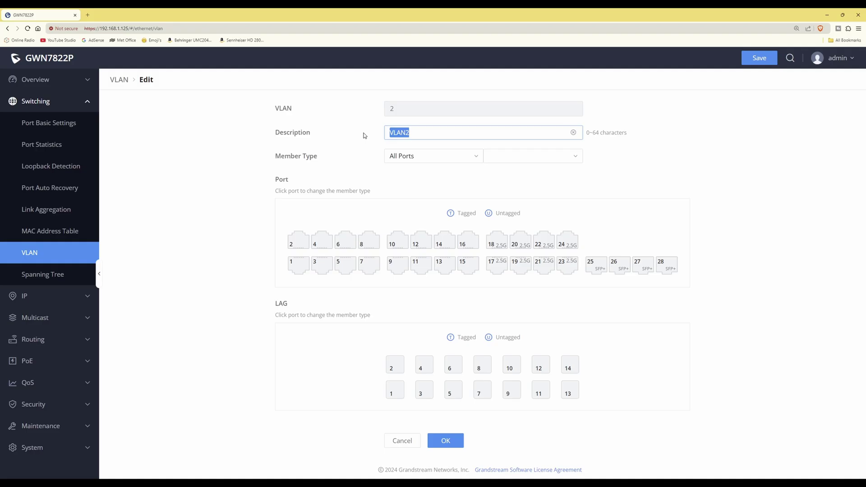
{"action": "type", "text": "Automation"}
Step: Make port 13 an untagged member and port 24 a tagged member of VLAN 2, and confirm the edit
{"action": "left_click", "coordinate": [446, 268]}
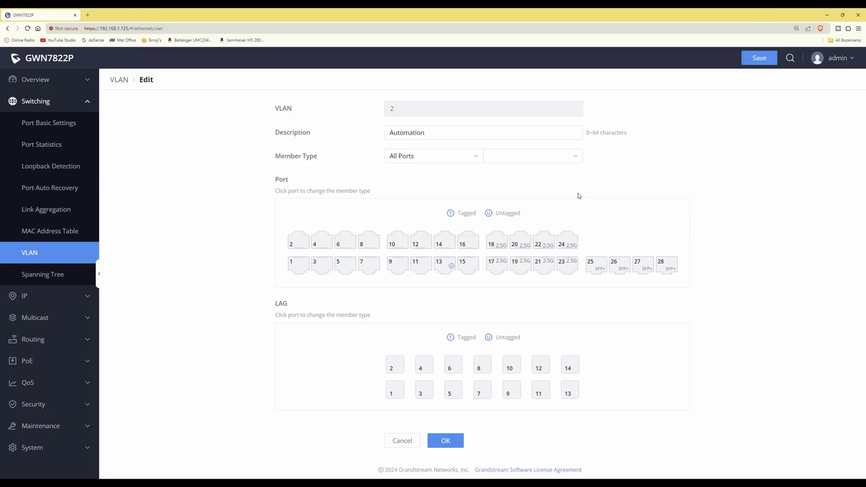
{"action": "left_click", "coordinate": [570, 245]}
{"action": "left_click", "coordinate": [570, 244]}
{"action": "left_click", "coordinate": [570, 244]}
{"action": "left_click", "coordinate": [447, 443]}
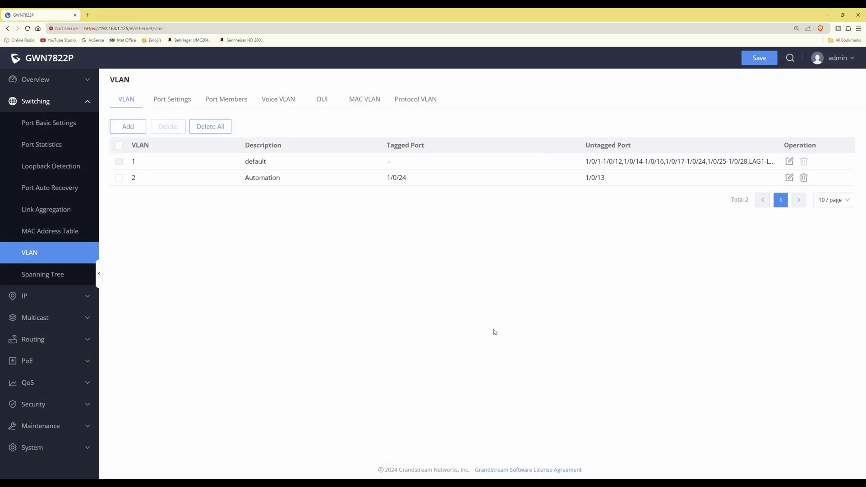
Step: In the switch's VLAN port settings, set the link type of port 1/0/13 to Access and confirm
{"action": "left_click", "coordinate": [175, 104]}
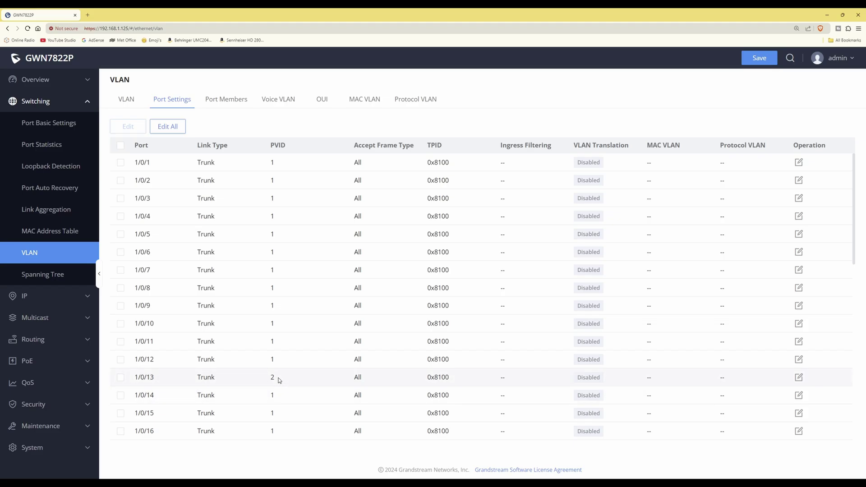
{"action": "left_click", "coordinate": [799, 378]}
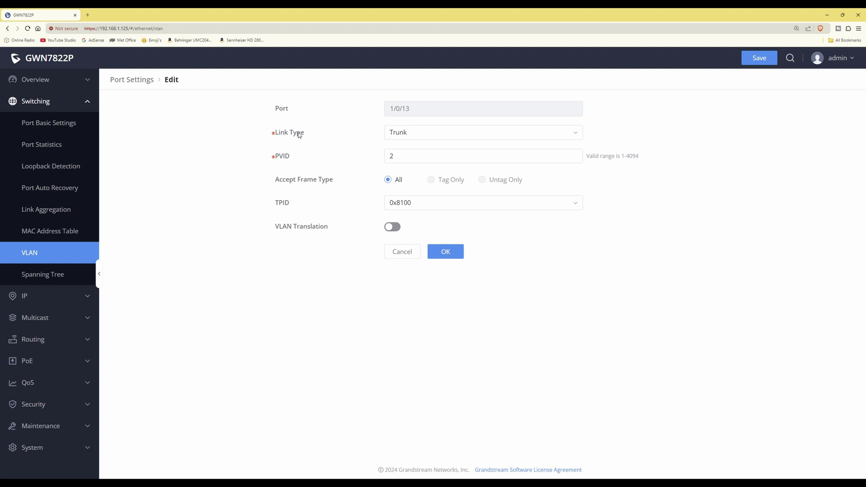
{"action": "left_click", "coordinate": [442, 133]}
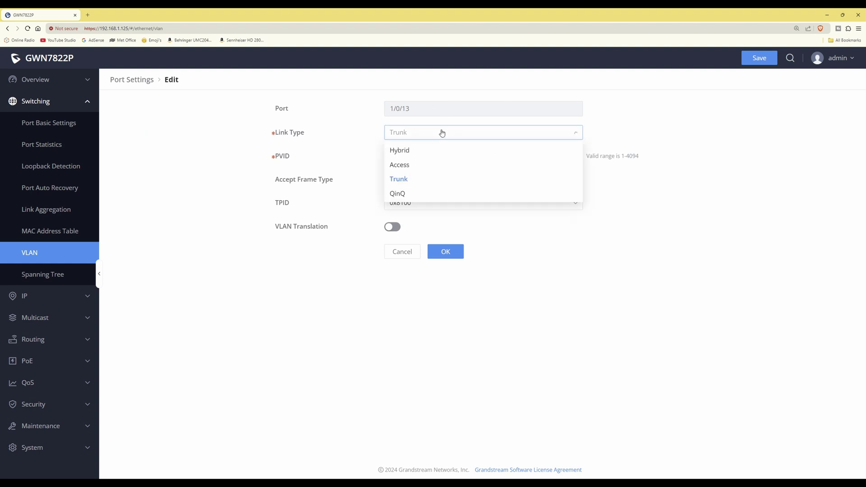
{"action": "left_click", "coordinate": [404, 165]}
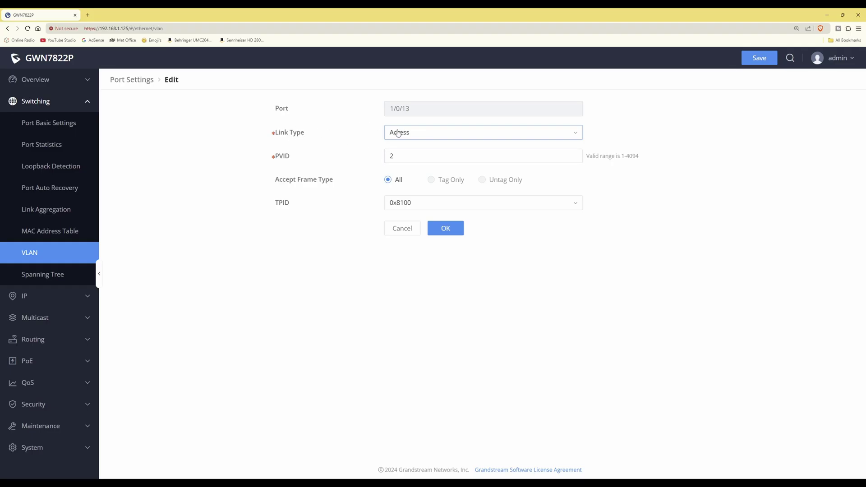
{"action": "left_click", "coordinate": [447, 229]}
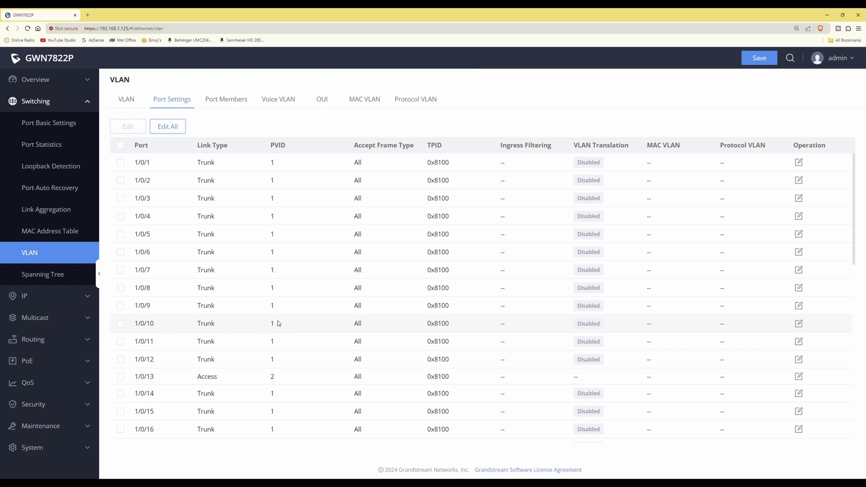
Step: Open VLAN port 1/0/10 for editing, look through its available link types, and cancel the edit
{"action": "left_click", "coordinate": [798, 324]}
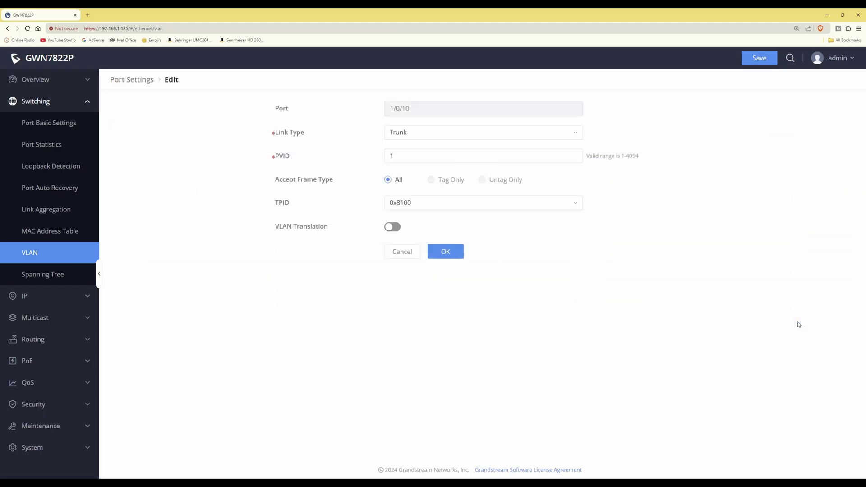
{"action": "left_click", "coordinate": [436, 136]}
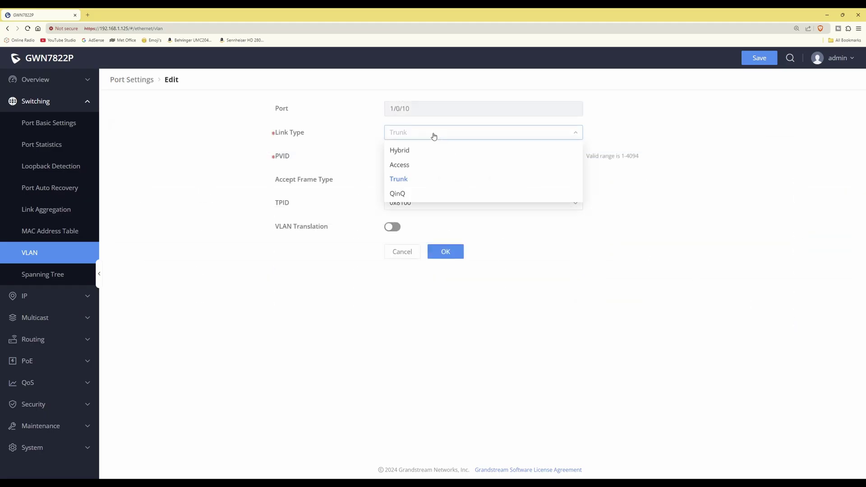
{"action": "left_click", "coordinate": [604, 230]}
{"action": "left_click", "coordinate": [410, 254]}
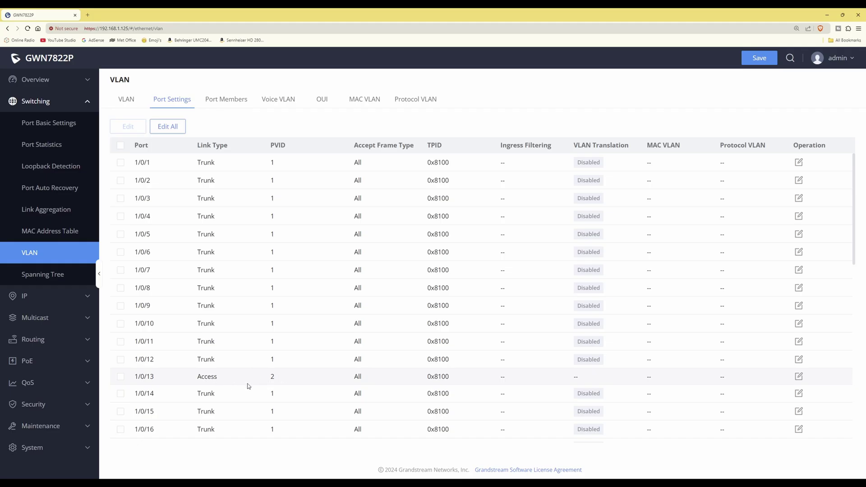
Step: Review the link types and PVIDs in the VLAN port list, and save the switch's configuration
{"action": "scroll", "coordinate": [212, 378], "scroll_direction": "down", "scroll_amount": 5}
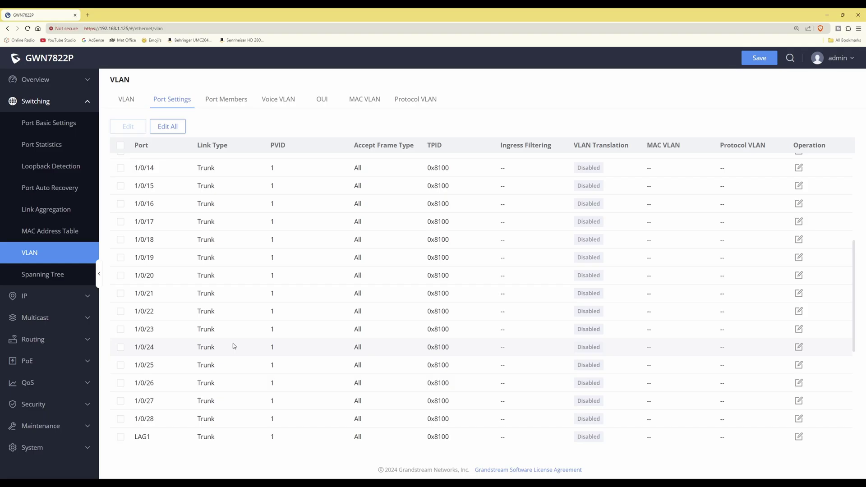
{"action": "scroll", "coordinate": [242, 349], "scroll_direction": "up", "scroll_amount": 3}
{"action": "scroll", "coordinate": [242, 350], "scroll_direction": "up", "scroll_amount": 1}
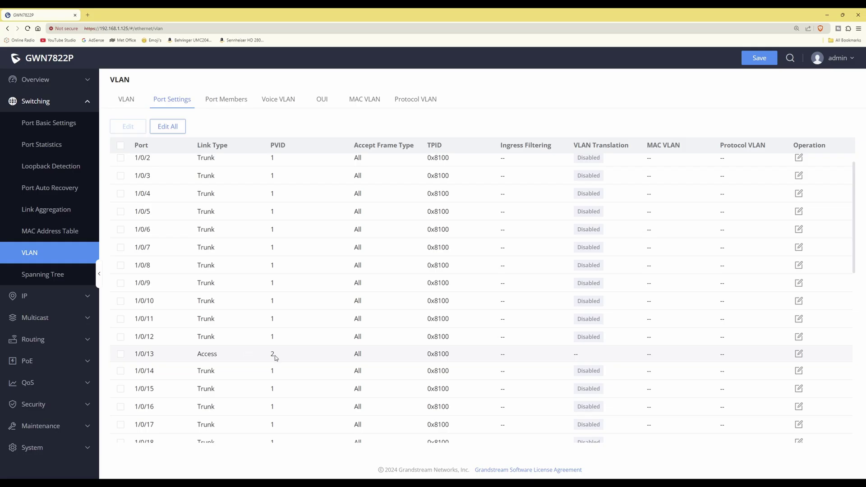
{"action": "scroll", "coordinate": [215, 355], "scroll_direction": "down", "scroll_amount": 4}
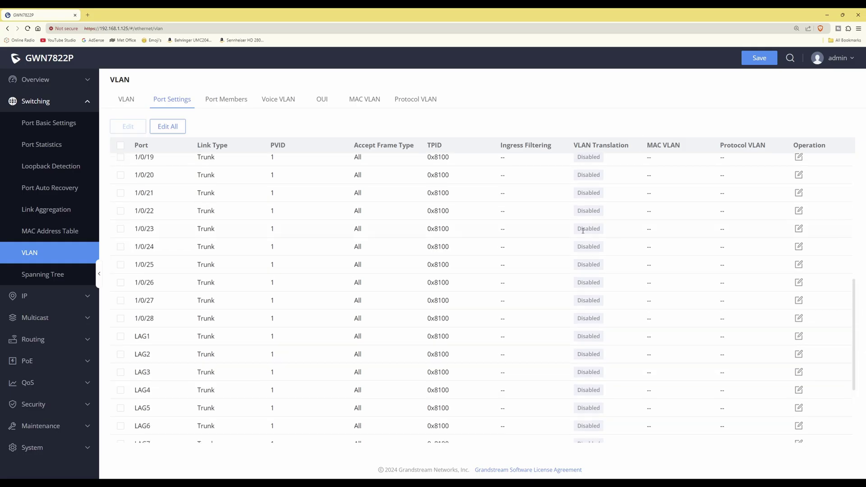
{"action": "scroll", "coordinate": [382, 253], "scroll_direction": "up", "scroll_amount": 6}
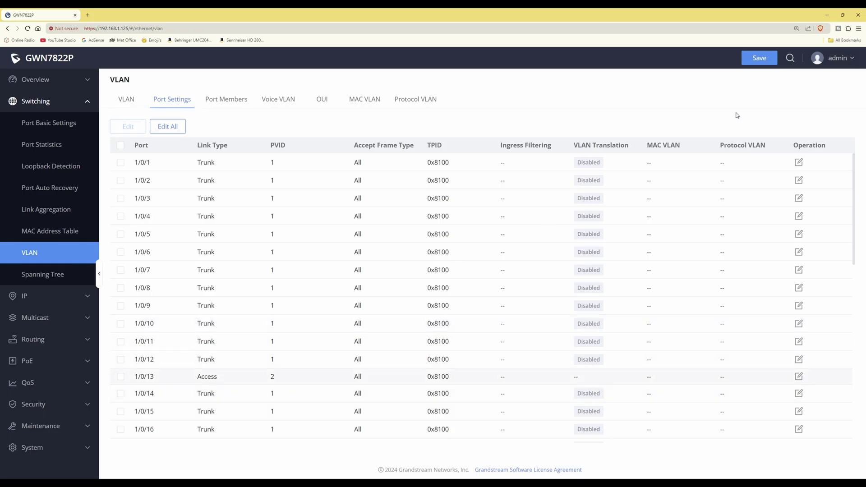
{"action": "left_click", "coordinate": [765, 60]}
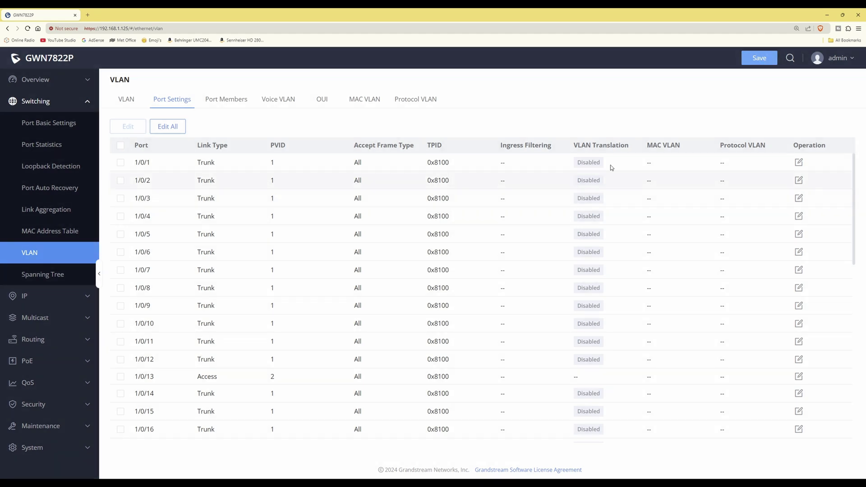
{"action": "left_click", "coordinate": [830, 58]}
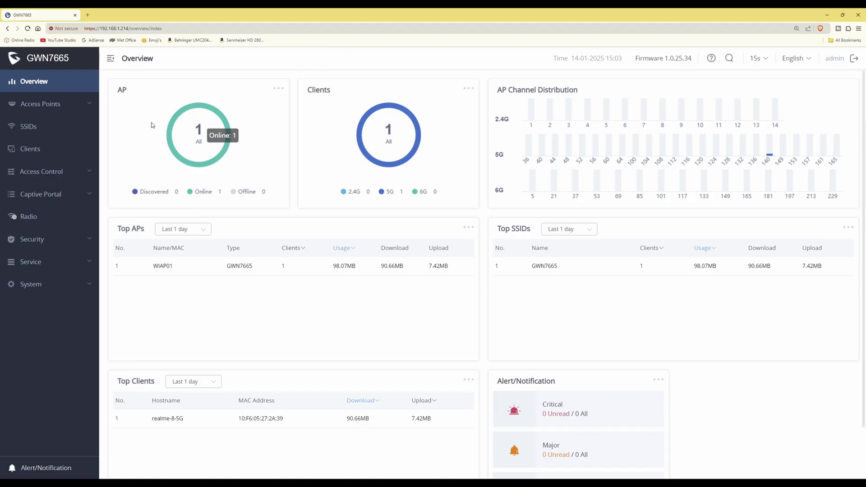
Step: On the GWN7665 access point, edit the SSID GWN7665-2 and leave its VLAN option enabled with VLAN ID 2
{"action": "left_click", "coordinate": [25, 132]}
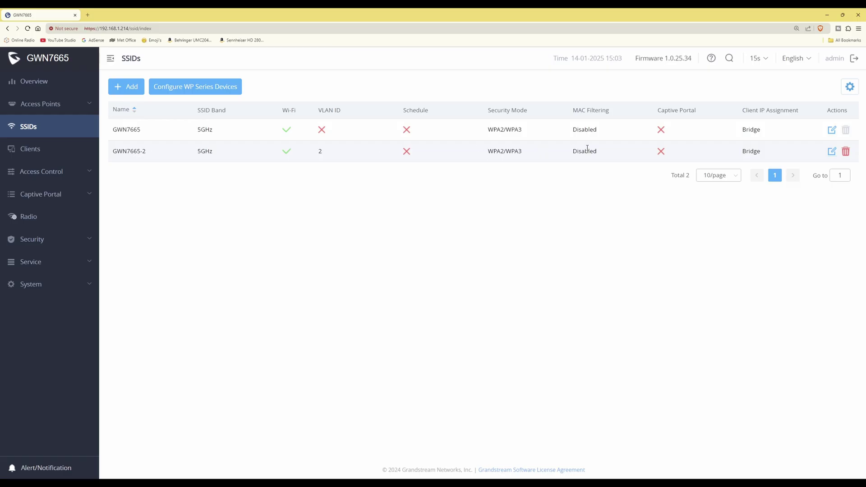
{"action": "left_click", "coordinate": [832, 153]}
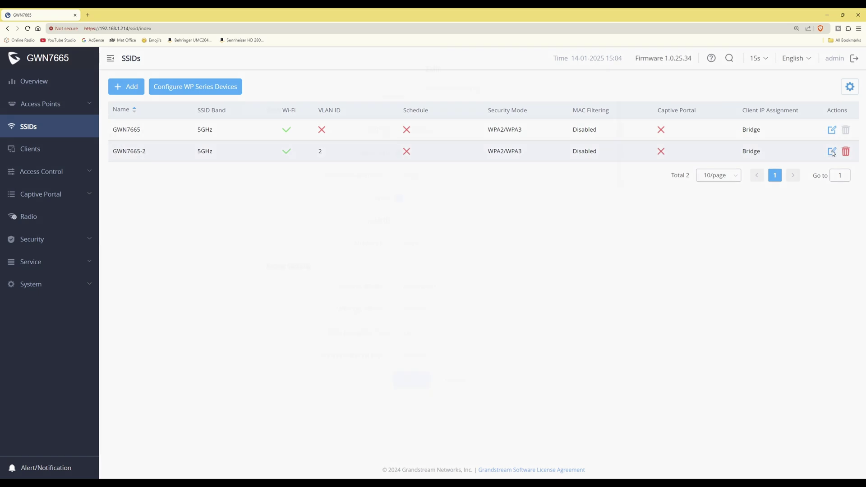
{"action": "left_click", "coordinate": [399, 208]}
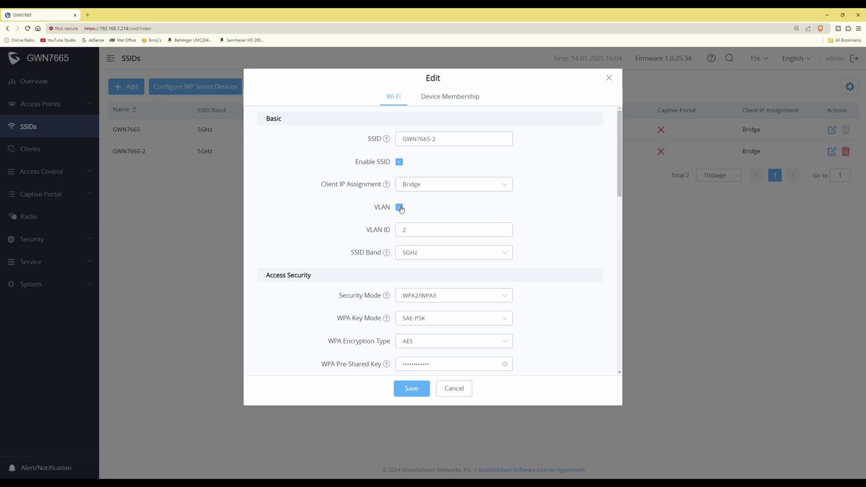
{"action": "left_click", "coordinate": [399, 208]}
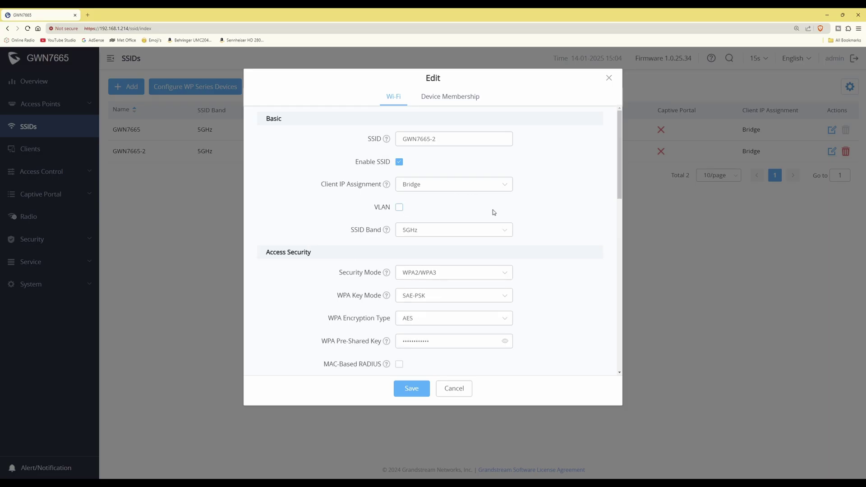
{"action": "left_click", "coordinate": [399, 208]}
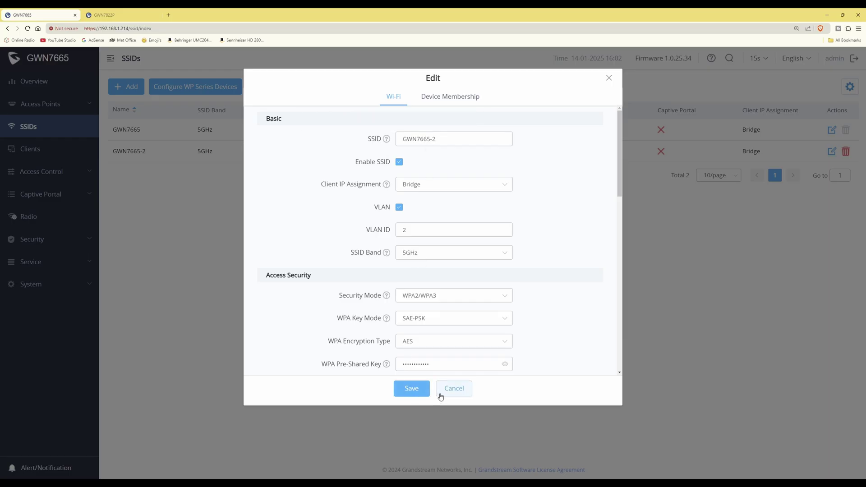
Step: Save the GWN7665-2 SSID, apply the pending changes on the access point, and log out of it
{"action": "left_click", "coordinate": [412, 388]}
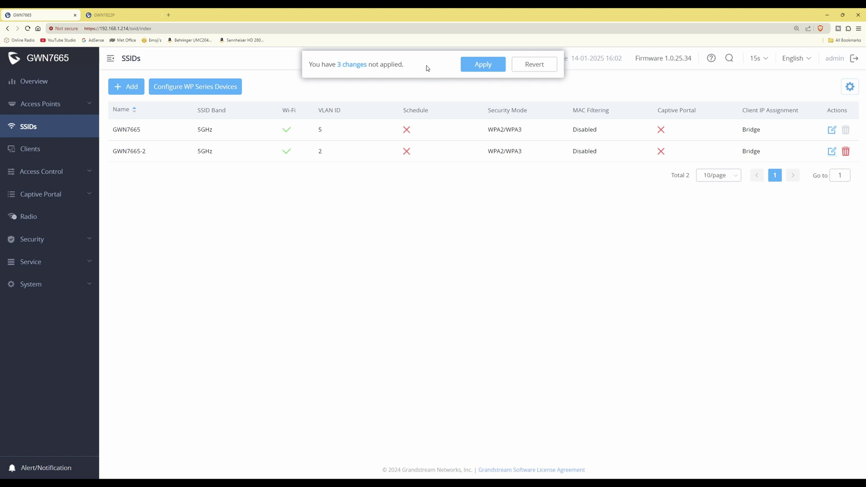
{"action": "left_click", "coordinate": [483, 65]}
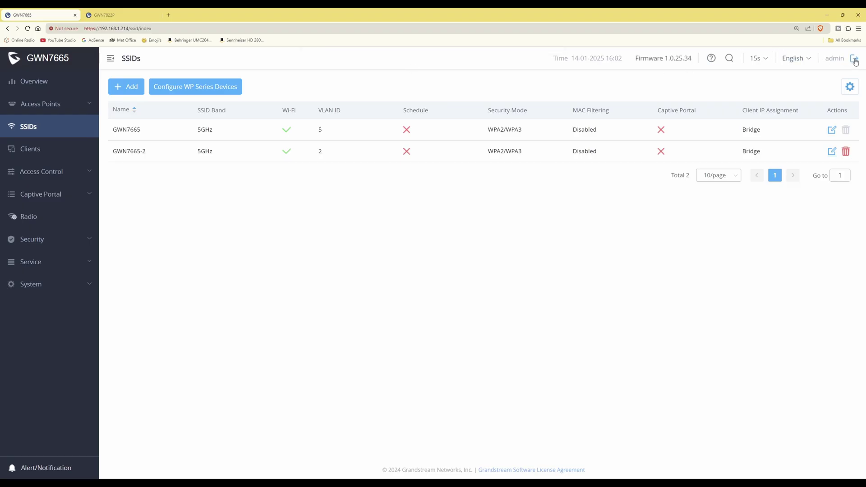
{"action": "left_click", "coordinate": [854, 60]}
{"action": "key", "text": "ctrl+w"}
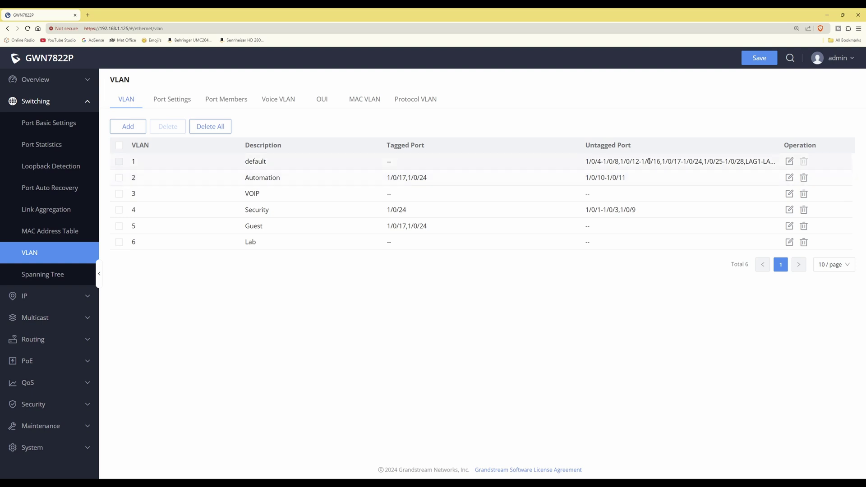
Step: On the GWN7822P switch, edit the Automation VLAN with ports 17 and 24 as tagged members, and save the switch's configuration
{"action": "left_click", "coordinate": [790, 178]}
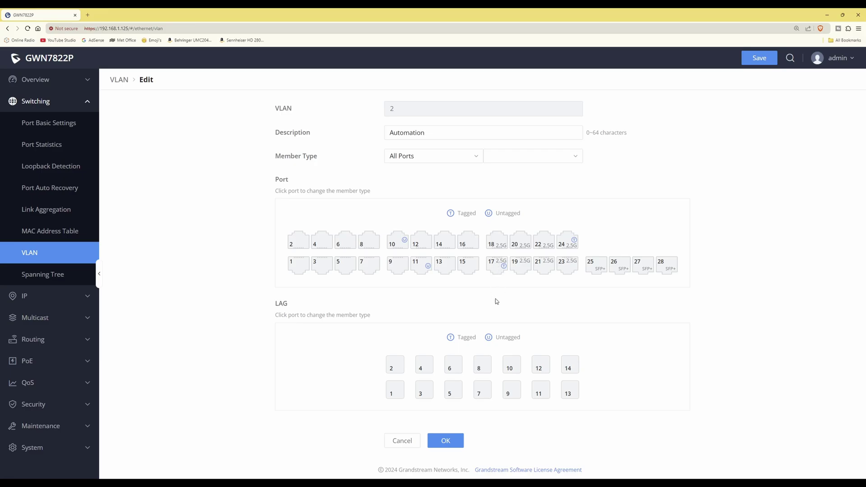
{"action": "left_click", "coordinate": [496, 266]}
{"action": "left_click", "coordinate": [500, 270]}
{"action": "double_click", "coordinate": [571, 244]}
{"action": "left_click", "coordinate": [571, 243]}
{"action": "left_click", "coordinate": [753, 58]}
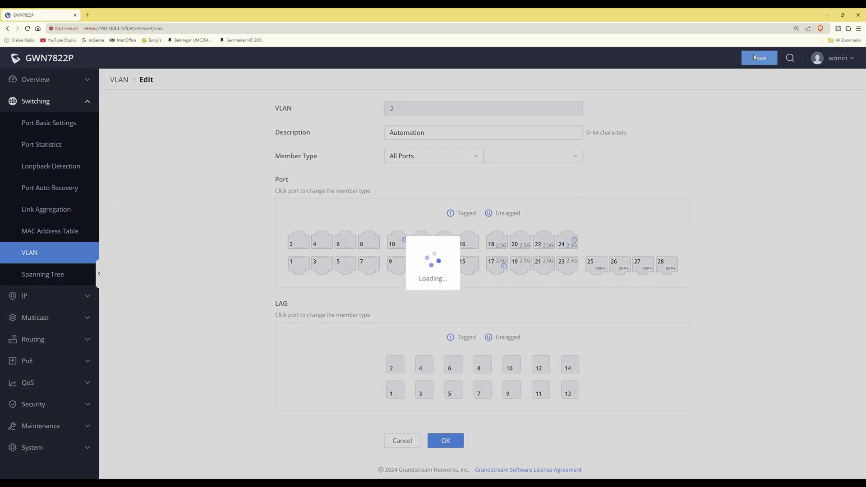